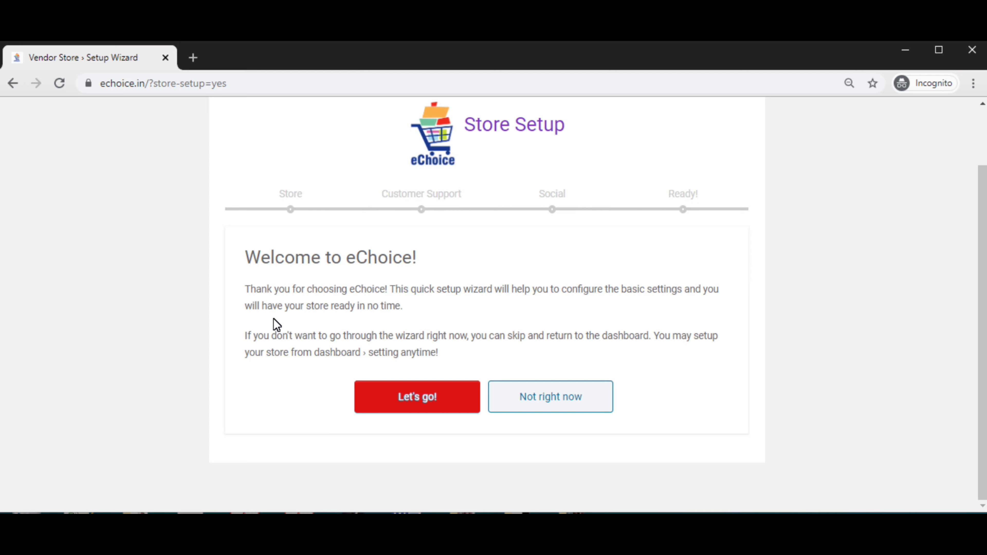
# Start the store setup and upload the eChoice cart logo png as the store logo.
pyautogui.click(420, 392)
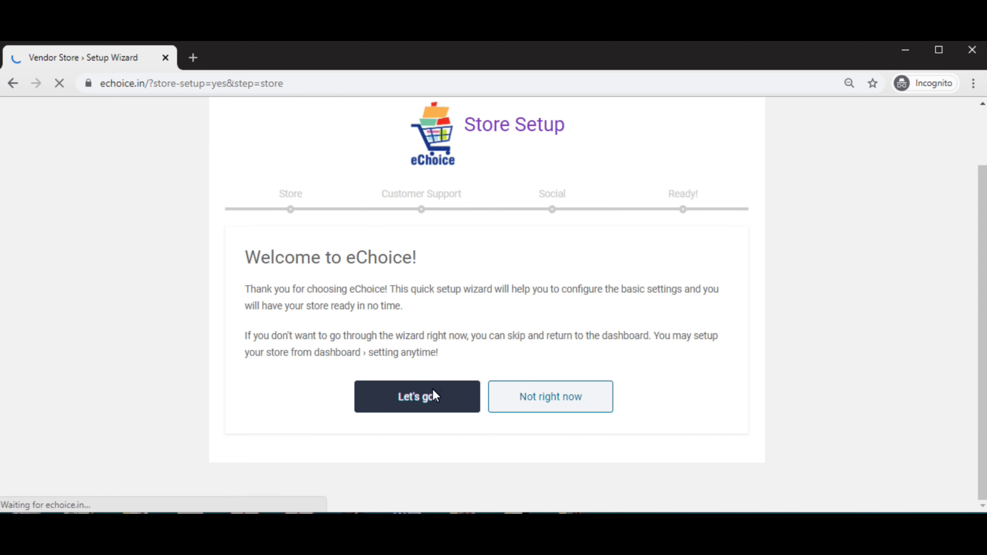
pyautogui.scroll(-2, 483, 349)
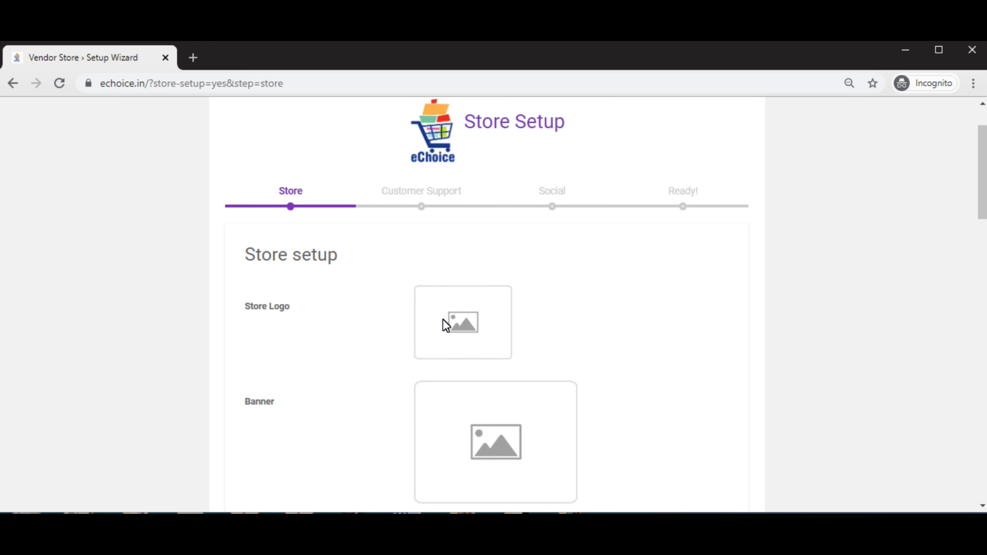
pyautogui.scroll(-2, 443, 323)
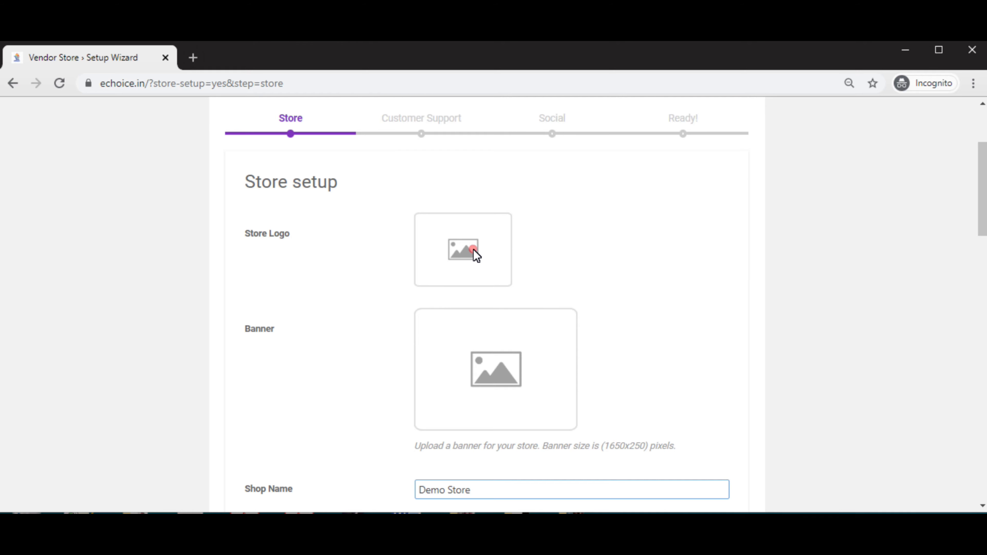
pyautogui.click(476, 256)
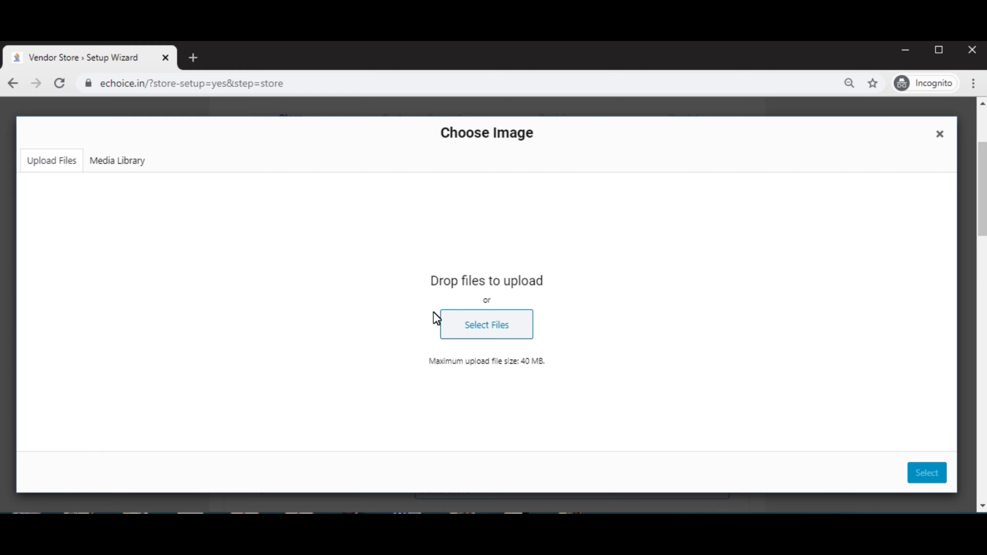
pyautogui.click(475, 318)
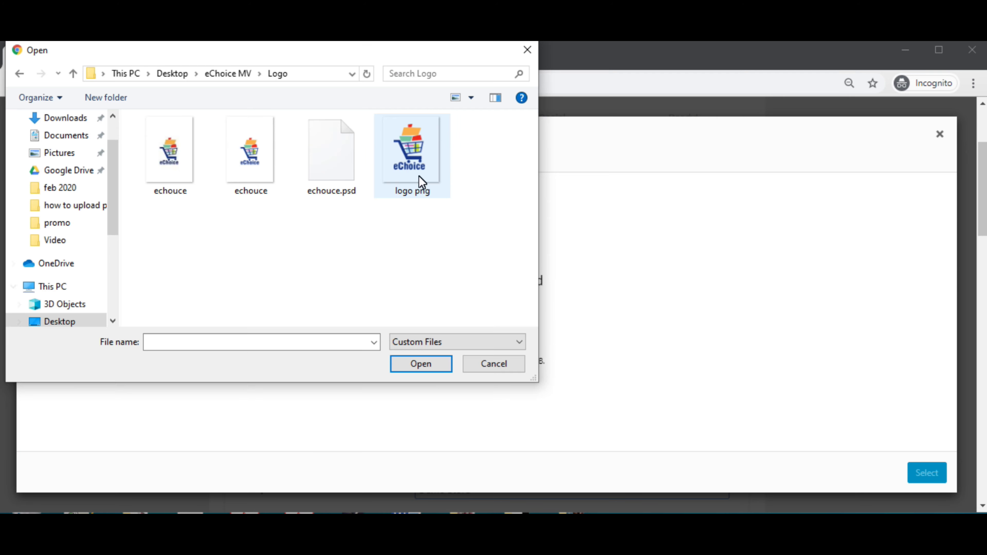
pyautogui.click(407, 168)
pyautogui.doubleClick(405, 167)
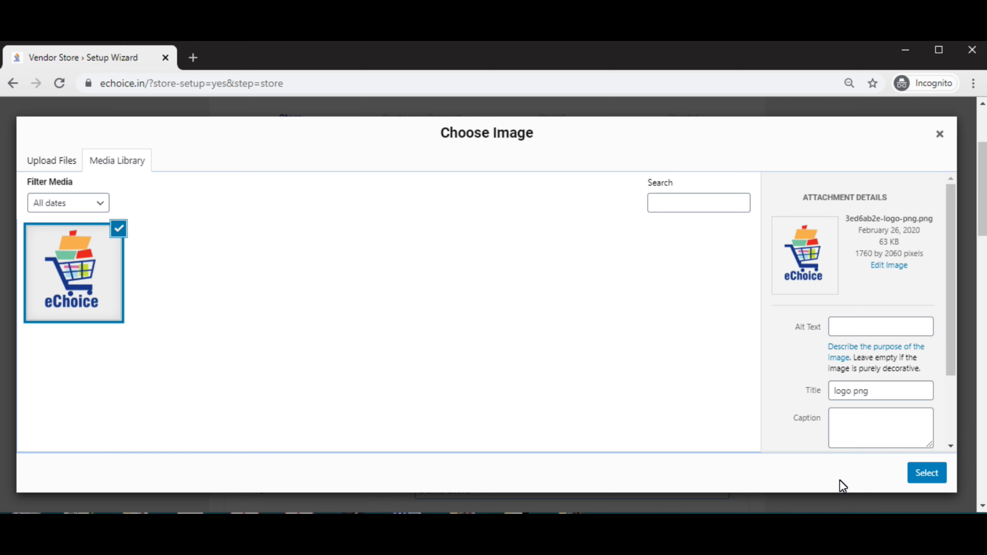
pyautogui.click(926, 472)
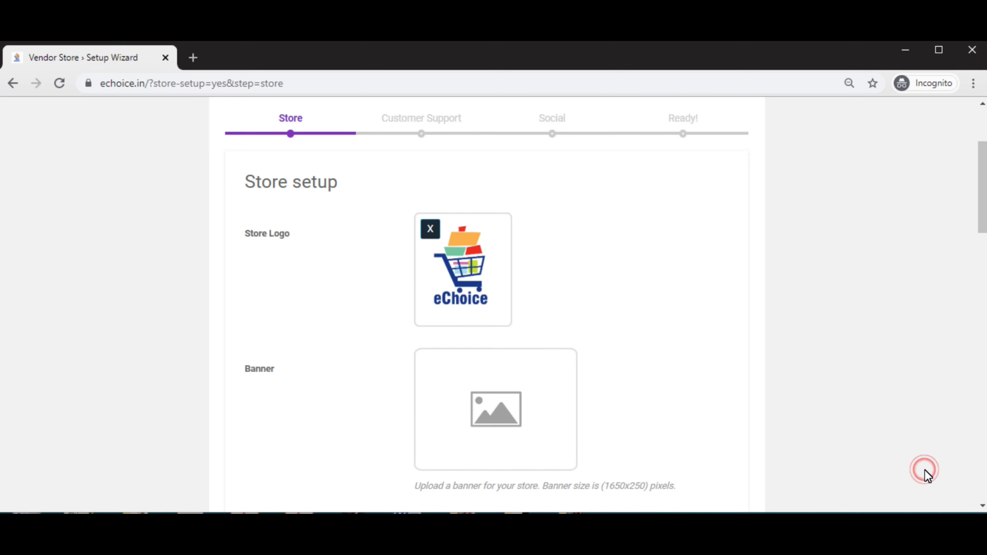
# Upload the 'Become a Seller on eChoice' image as the store banner.
pyautogui.scroll(-2, 564, 356)
pyautogui.click(495, 329)
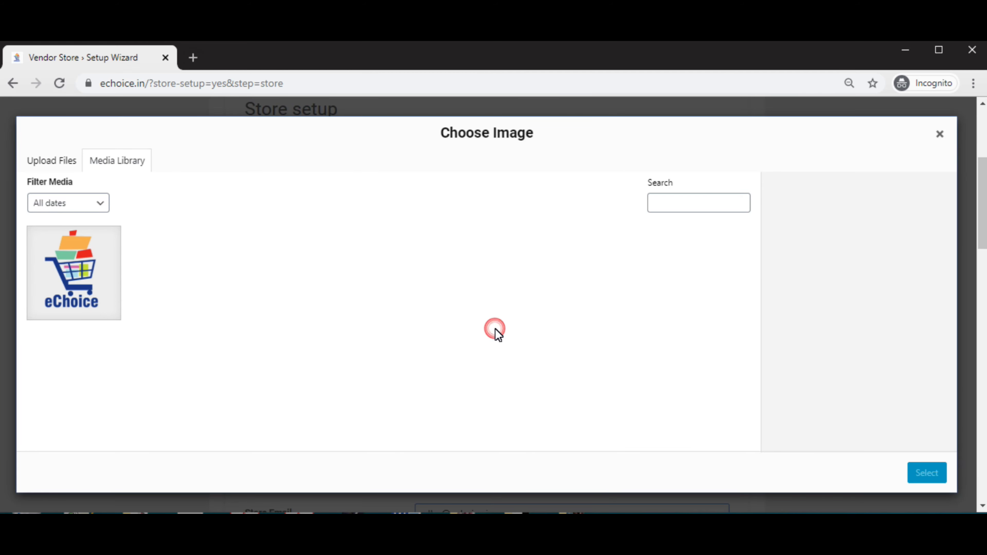
pyautogui.click(56, 161)
pyautogui.click(500, 320)
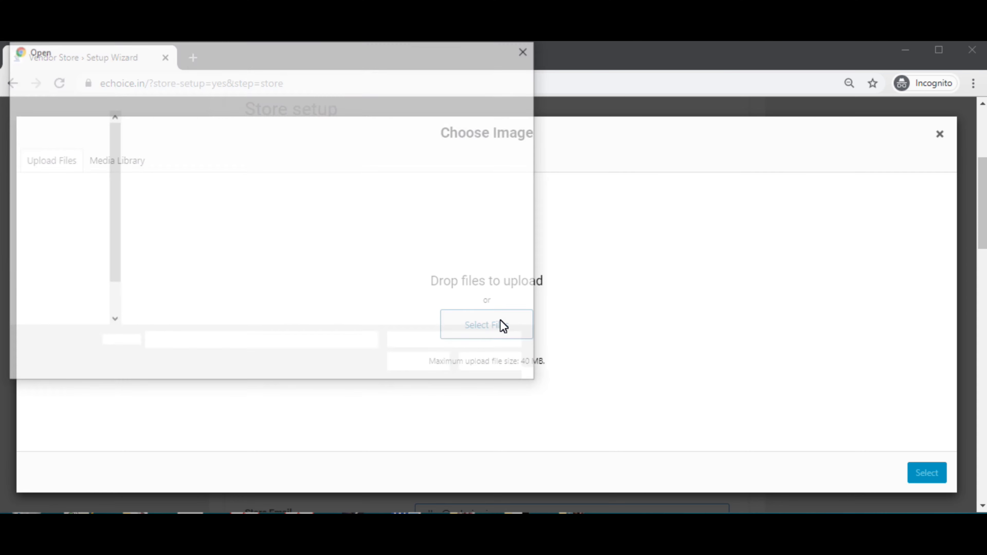
pyautogui.doubleClick(162, 186)
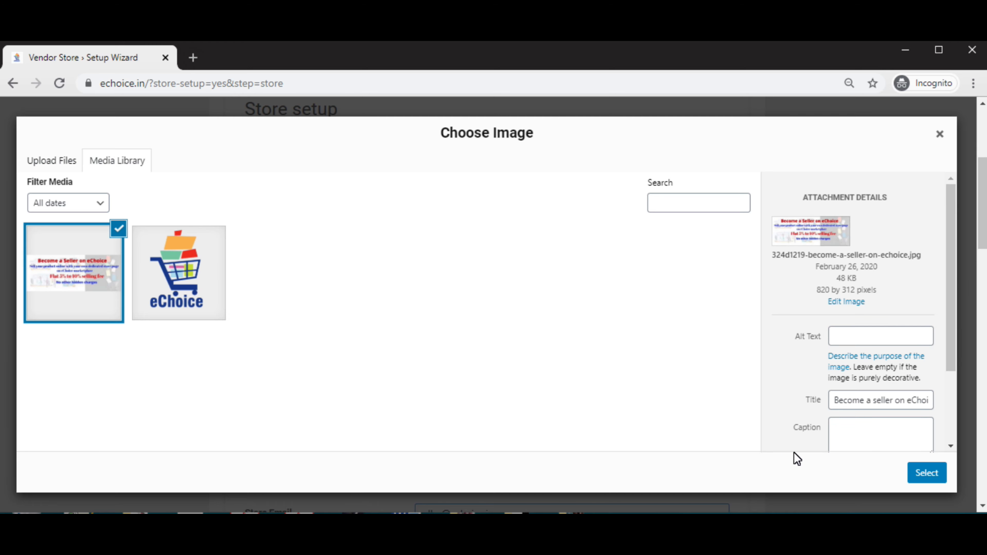
pyautogui.click(915, 475)
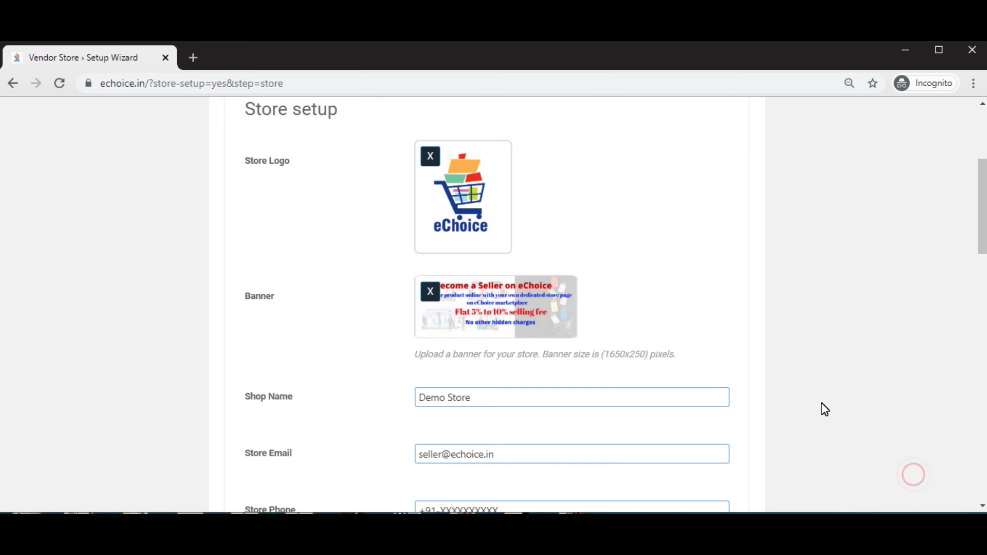
# Enter Delhi as the store city and 110062 as the postcode.
pyautogui.scroll(-2, 591, 338)
pyautogui.scroll(-4, 500, 393)
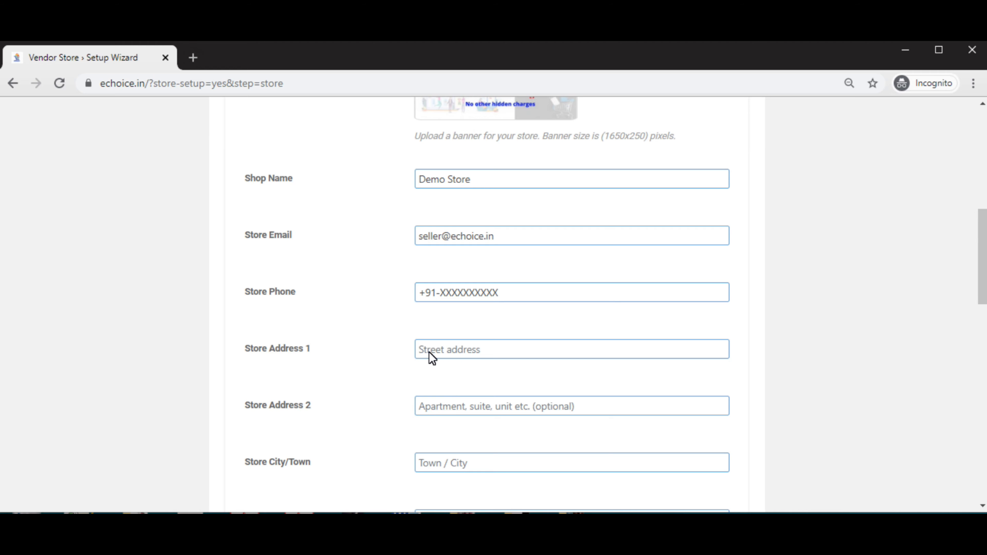
pyautogui.scroll(-2, 428, 399)
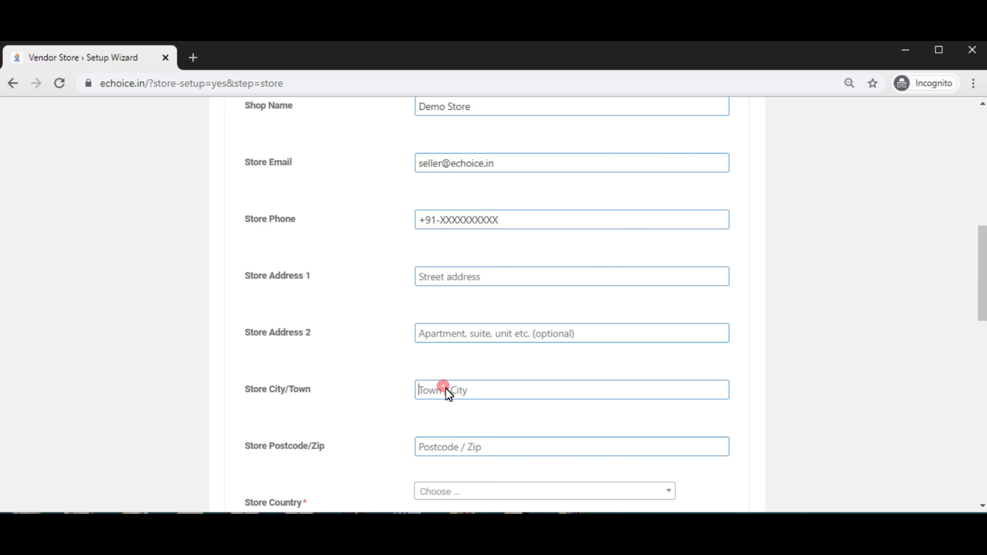
pyautogui.write('Delhi')
pyautogui.scroll(-2, 449, 414)
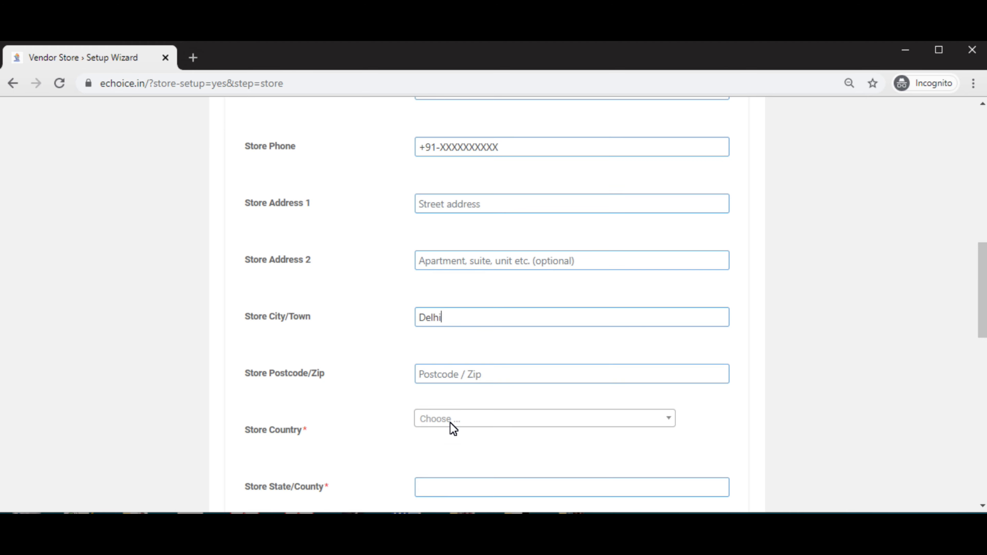
pyautogui.write('110062')
pyautogui.scroll(-2, 486, 395)
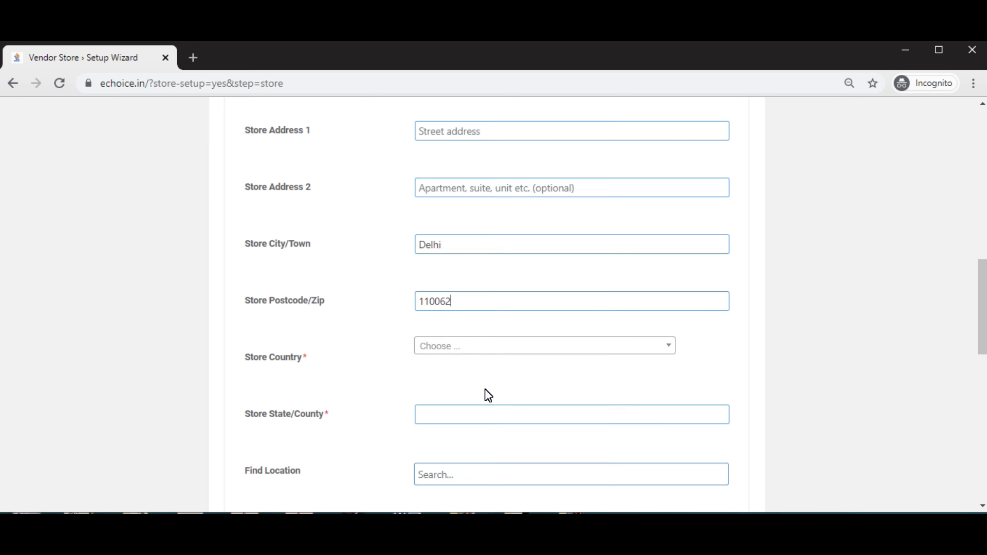
# Choose India as the store country and Delhi as the state.
pyautogui.click(478, 345)
pyautogui.click(450, 422)
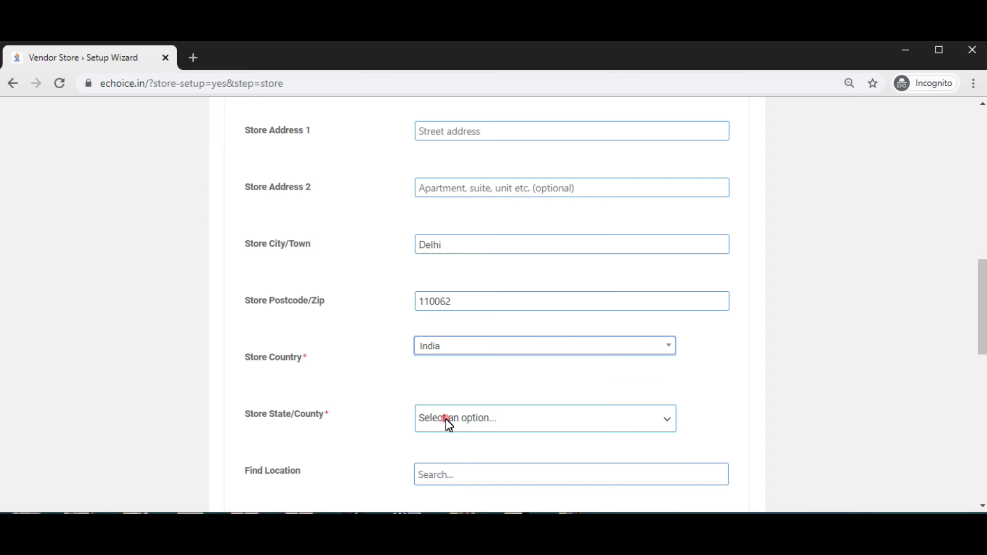
pyautogui.scroll(-2, 447, 421)
pyautogui.click(436, 345)
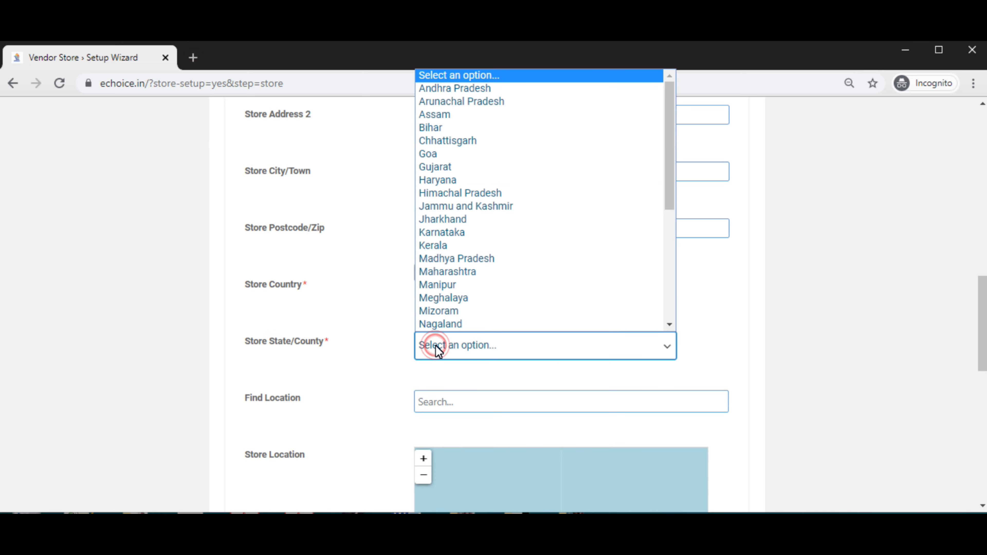
pyautogui.press('d')
pyautogui.press('d')
pyautogui.press('d')
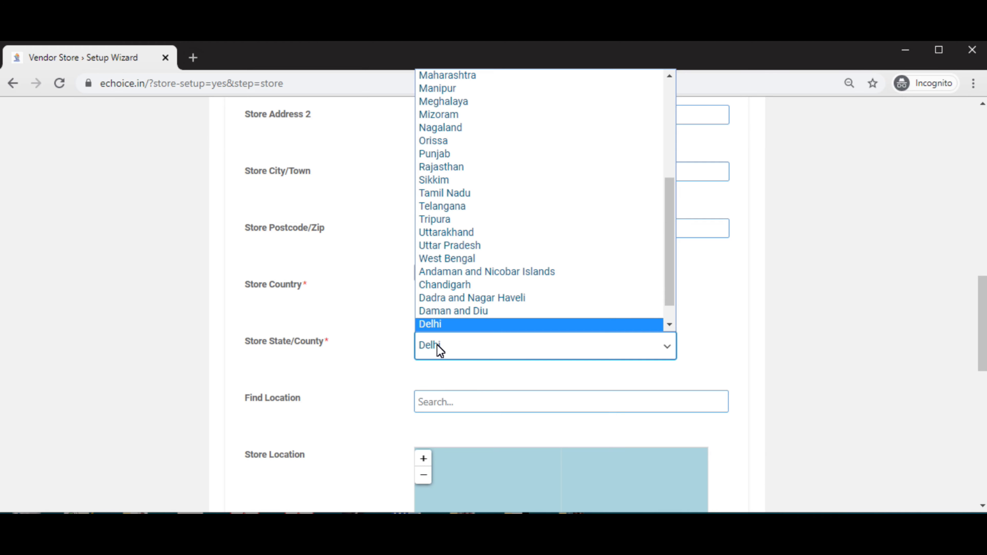
pyautogui.click(439, 299)
pyautogui.click(390, 359)
pyautogui.scroll(-2, 391, 359)
# Search 110062 and pin the store to Dakshinpuri Extension, South Delhi on the map.
pyautogui.click(455, 334)
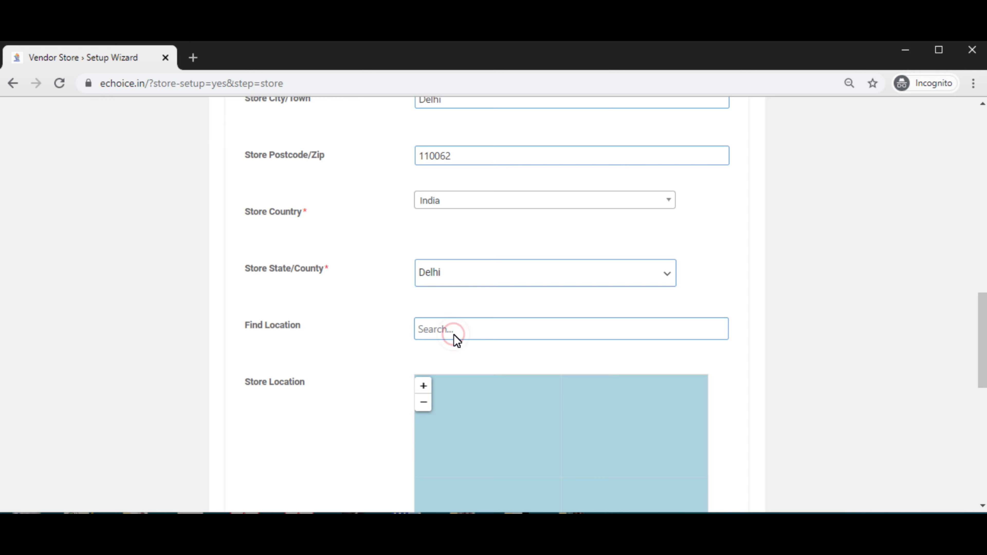
pyautogui.write('110062')
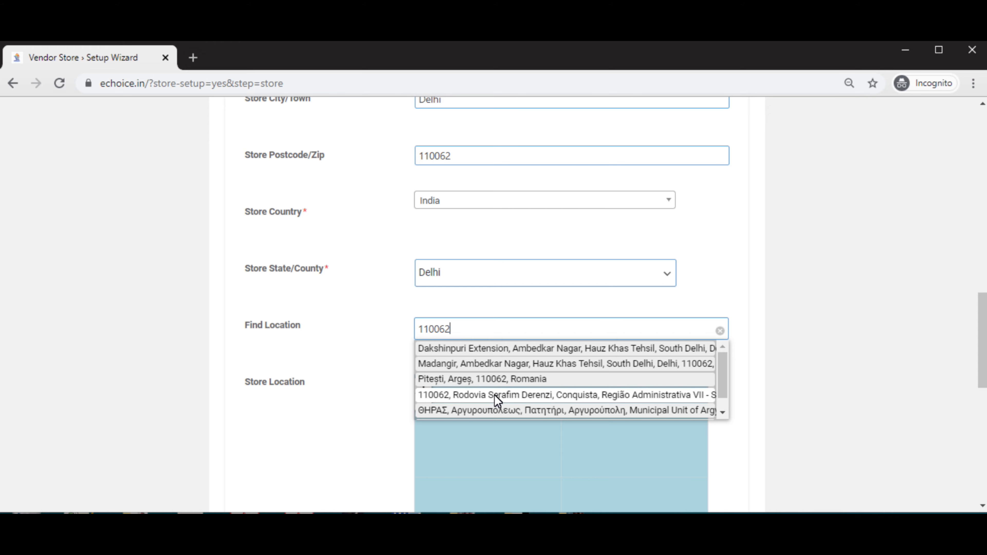
pyautogui.click(624, 350)
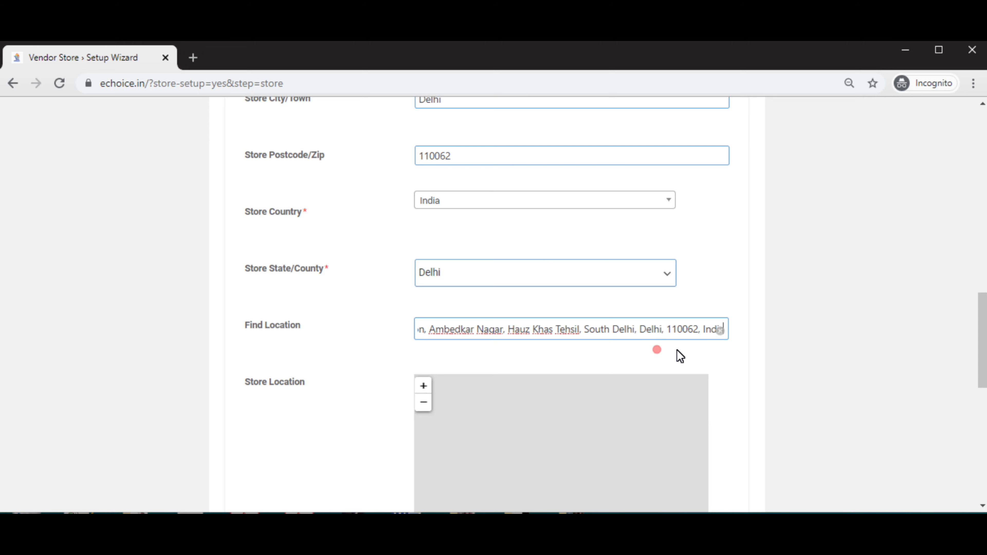
pyautogui.scroll(-3, 606, 365)
pyautogui.click(317, 326)
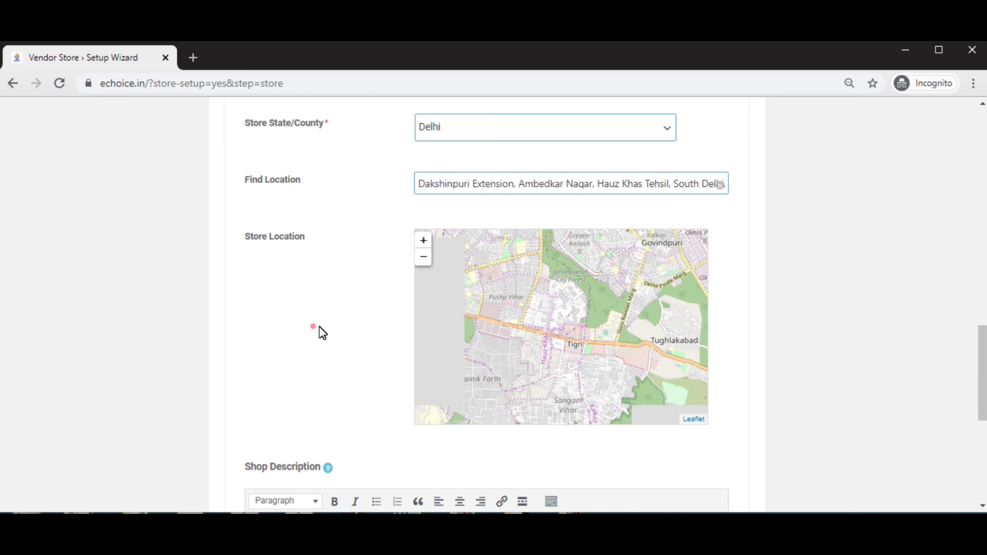
pyautogui.scroll(-1, 456, 238)
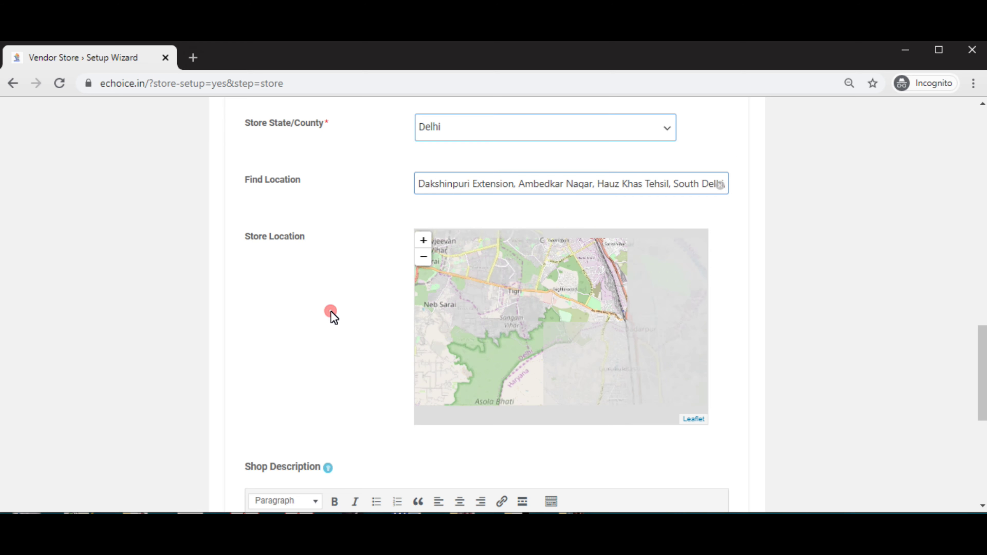
pyautogui.scroll(-5, 331, 313)
pyautogui.scroll(-1, 341, 297)
pyautogui.click(300, 269)
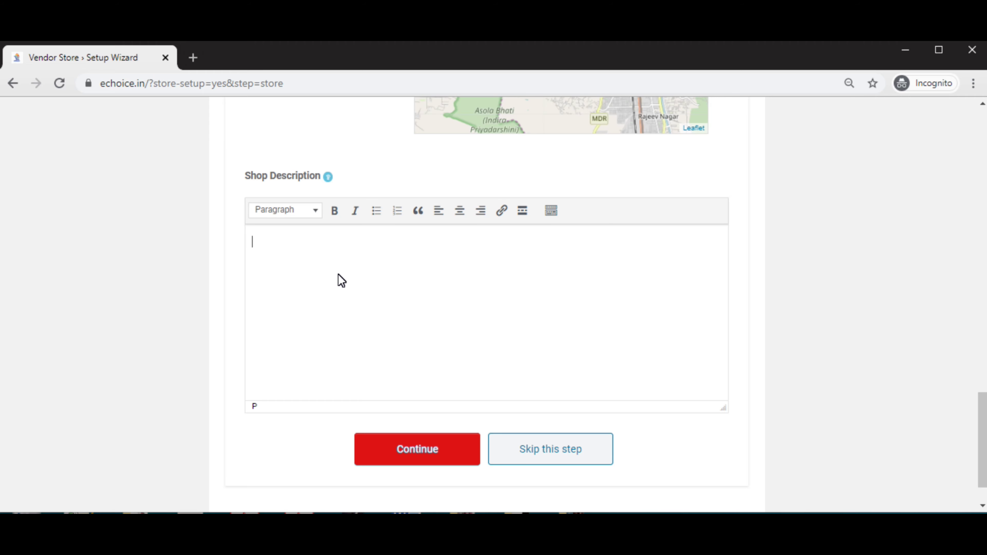
# Enter 'Write shop description here......' as the shop description and continue.
pyautogui.write('Write shop descriptio')
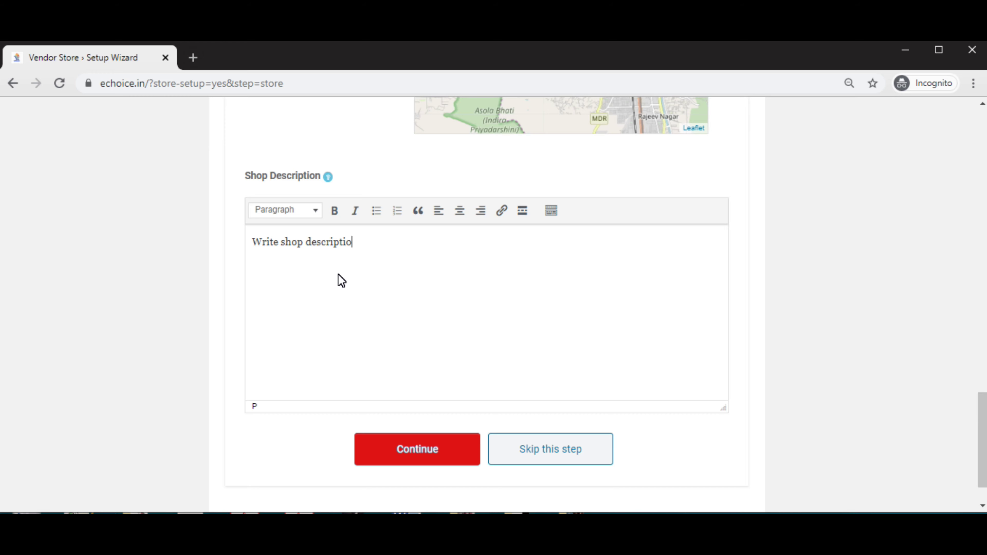
pyautogui.write('n here......')
pyautogui.scroll(-1, 424, 340)
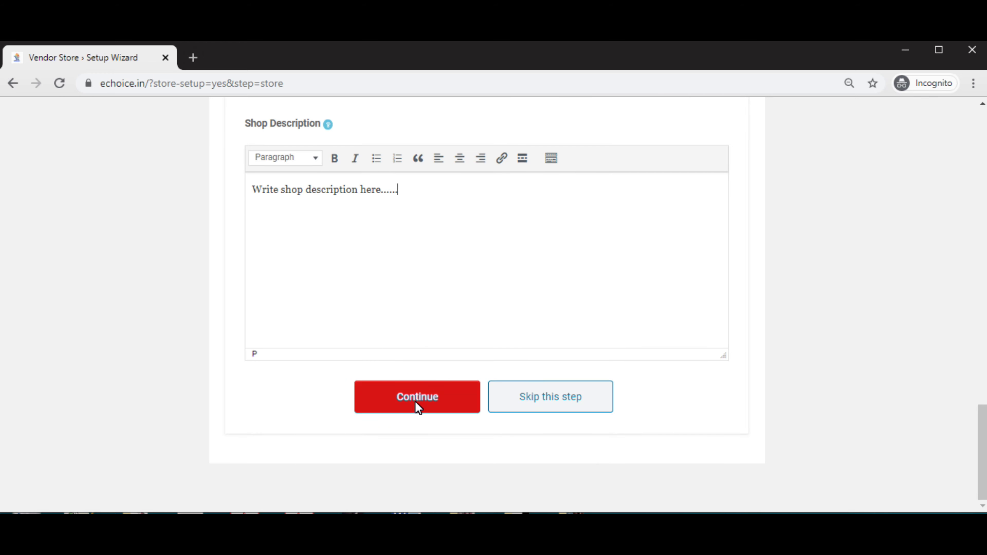
pyautogui.click(408, 403)
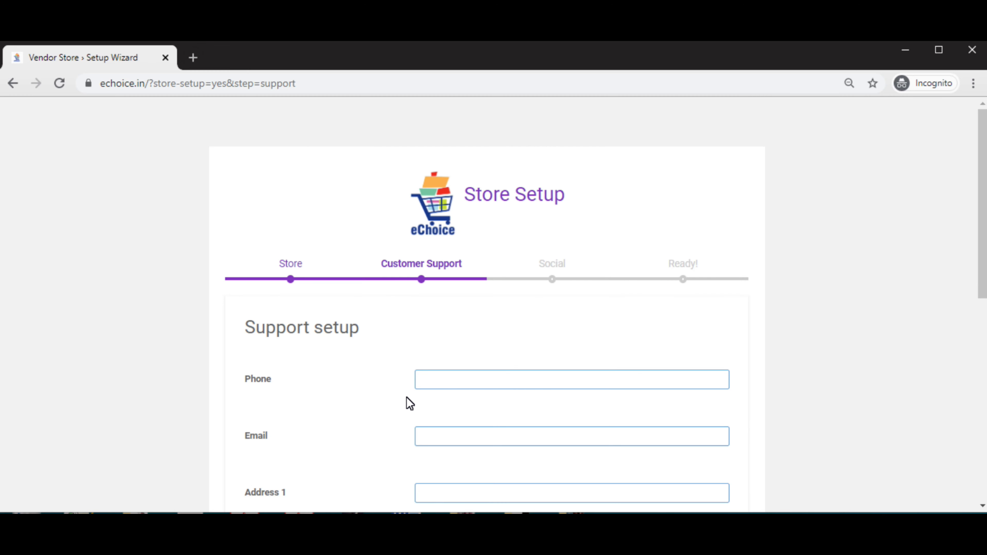
# Enter the support phone number and the support e-mail address.
pyautogui.scroll(-2, 464, 327)
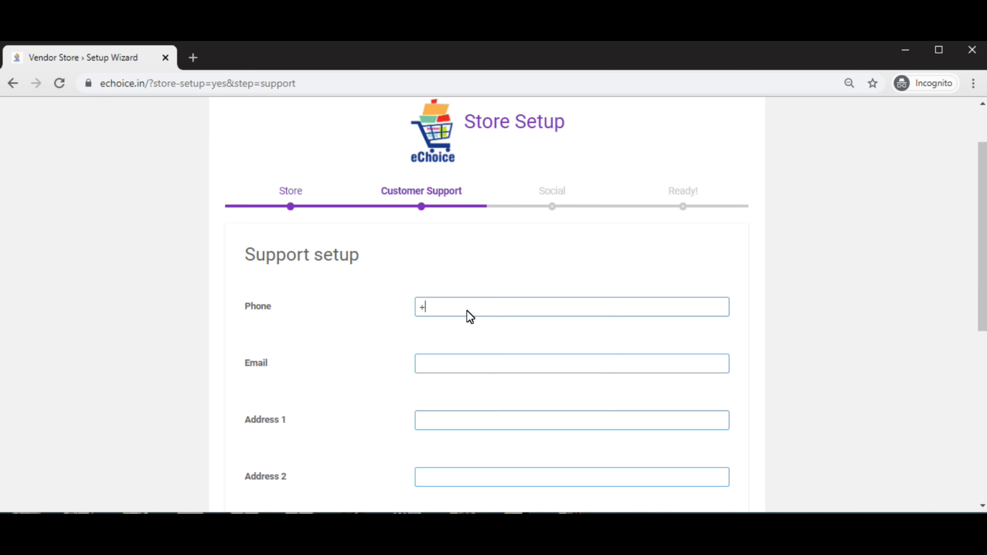
pyautogui.write('1')
pyautogui.write('-XXXXXXXXXX')
pyautogui.click(455, 367)
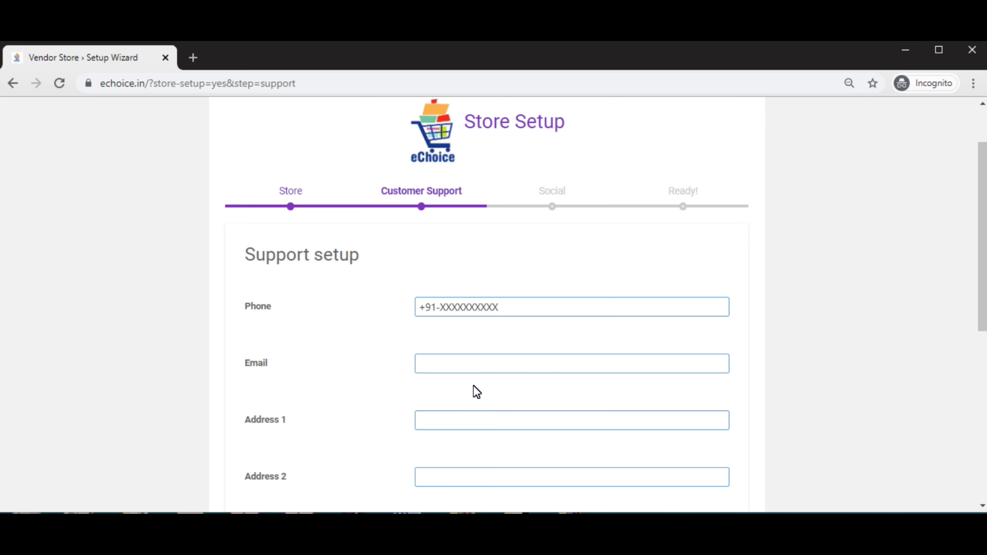
# Set the support state to Delhi and postcode to 110062, then submit.
pyautogui.scroll(-3, 473, 385)
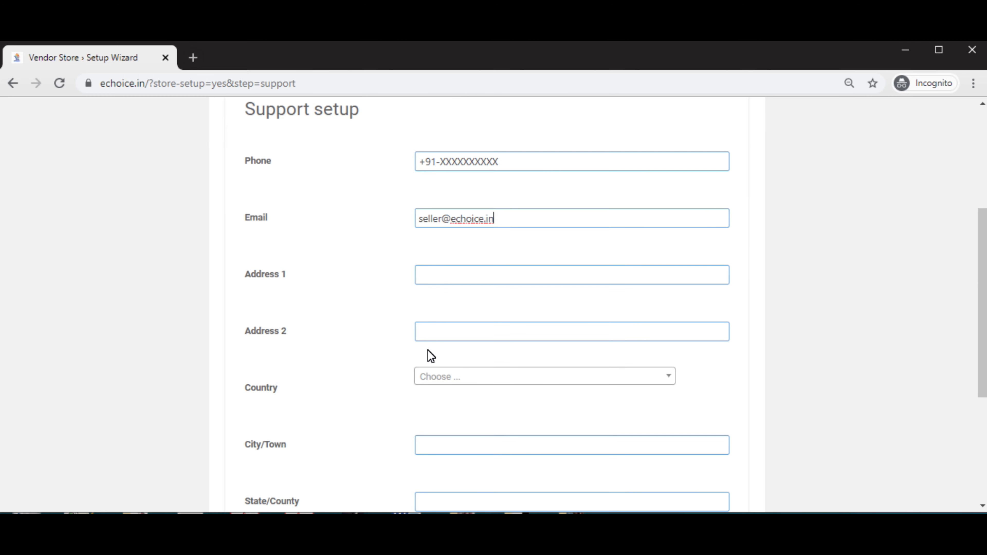
pyautogui.scroll(-2, 405, 373)
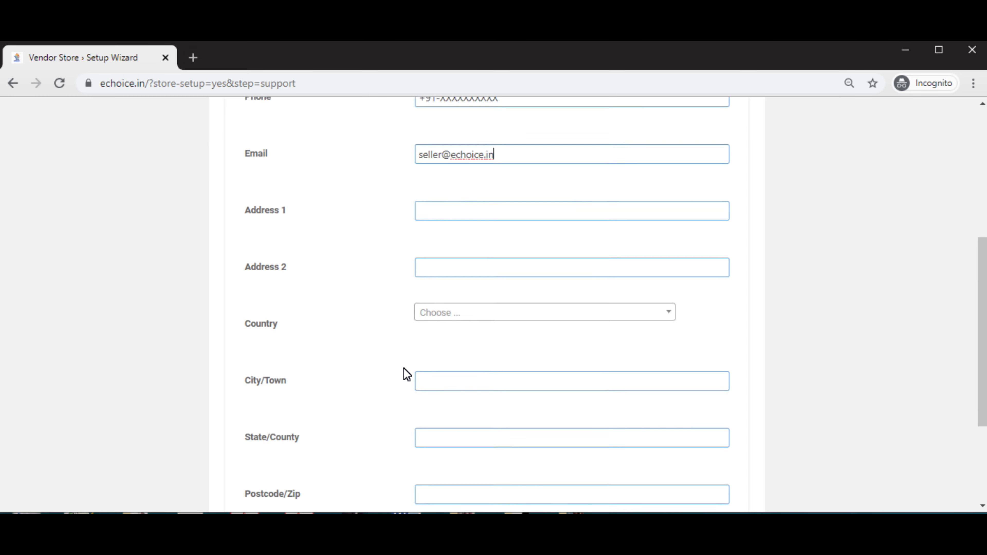
pyautogui.scroll(2, 406, 374)
pyautogui.scroll(2, 404, 369)
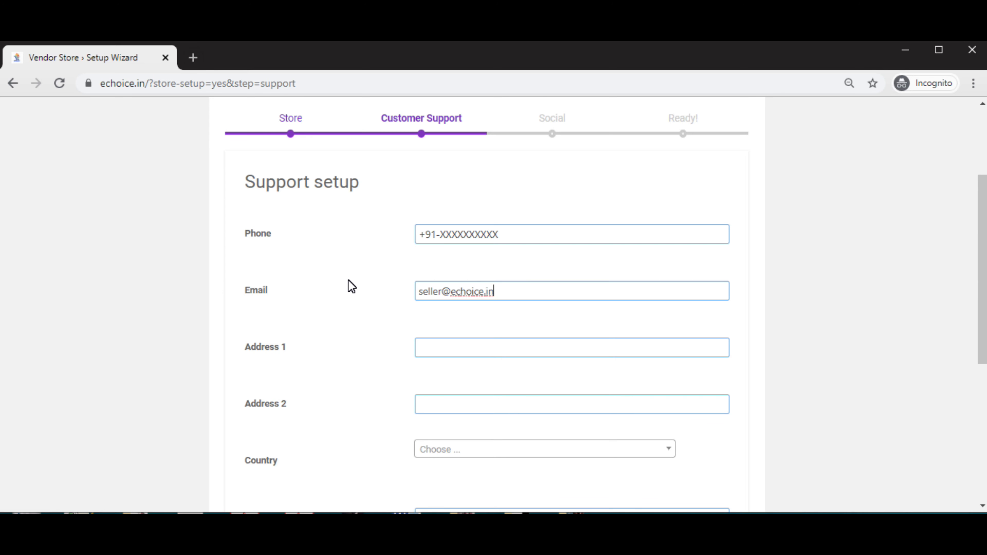
pyautogui.scroll(-8, 348, 280)
pyautogui.click(463, 287)
pyautogui.write('Delhi')
pyautogui.click(453, 341)
pyautogui.write('110062')
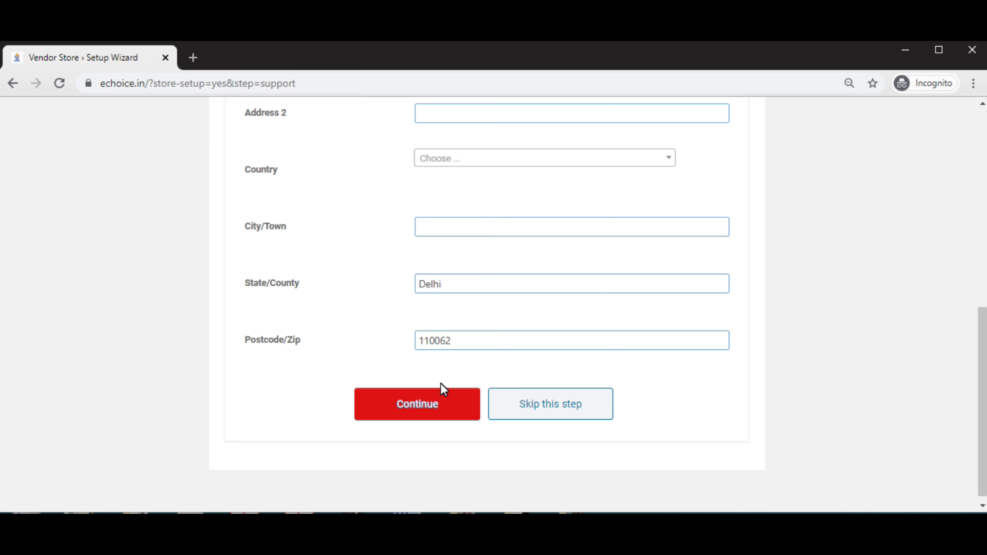
pyautogui.click(433, 406)
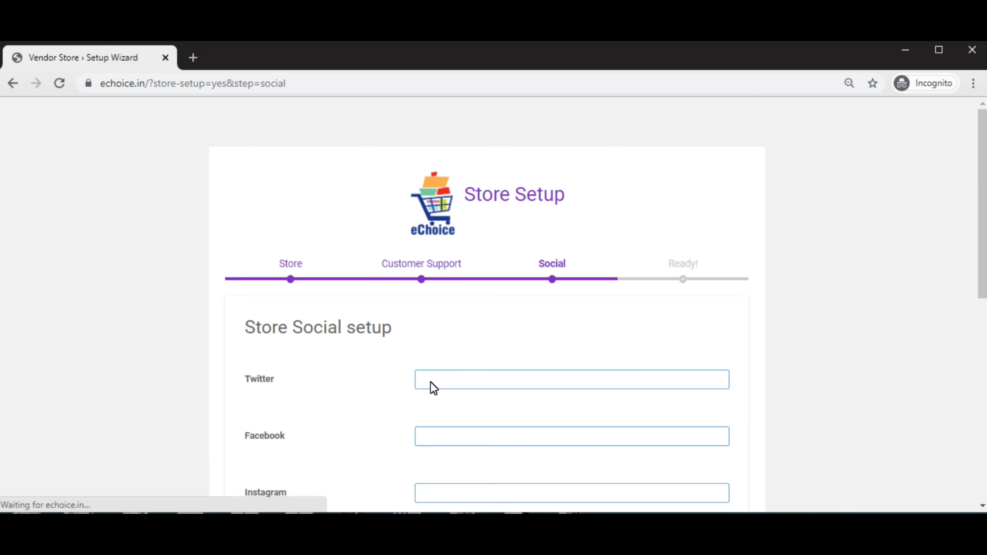
# Clear the stray Twitter entry and leave all social profile links empty.
pyautogui.scroll(-3, 451, 373)
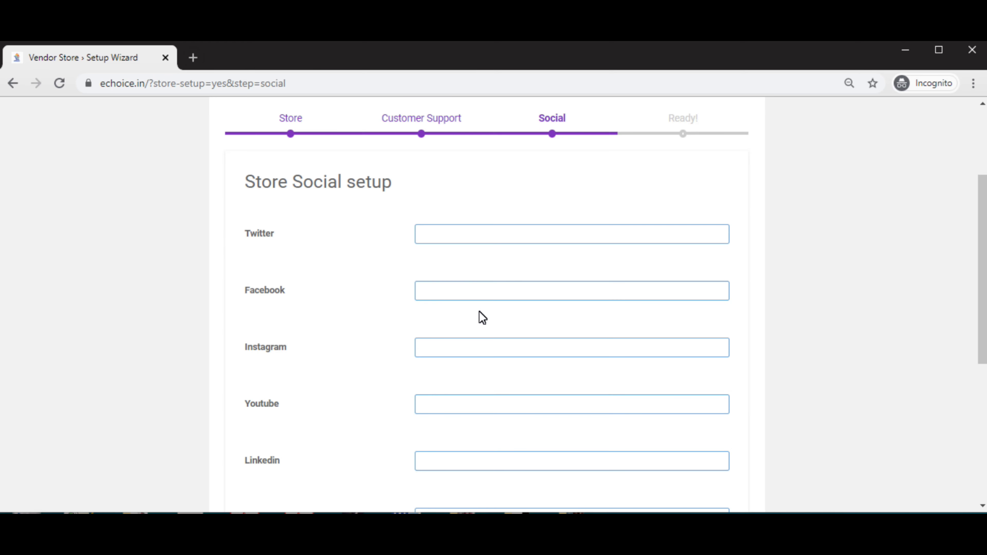
pyautogui.click(437, 243)
pyautogui.write('1--')
pyautogui.press('BackSpace')
pyautogui.press('BackSpace')
pyautogui.click(434, 291)
pyautogui.click(430, 352)
pyautogui.click(468, 406)
pyautogui.click(448, 466)
pyautogui.scroll(-5, 449, 465)
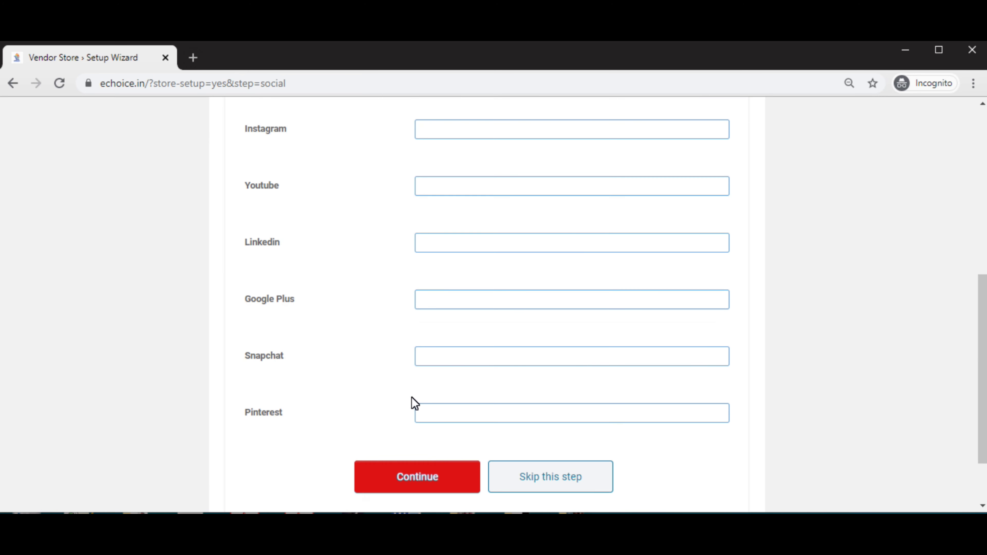
pyautogui.click(277, 300)
# Submit the empty social step and continue from the finished page to the Dashboard.
pyautogui.click(408, 473)
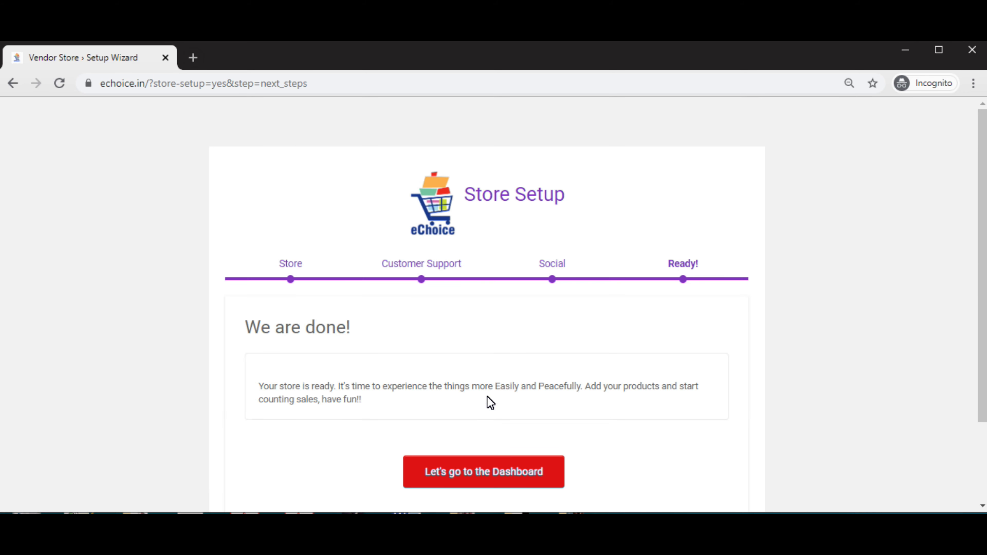
pyautogui.scroll(-3, 547, 366)
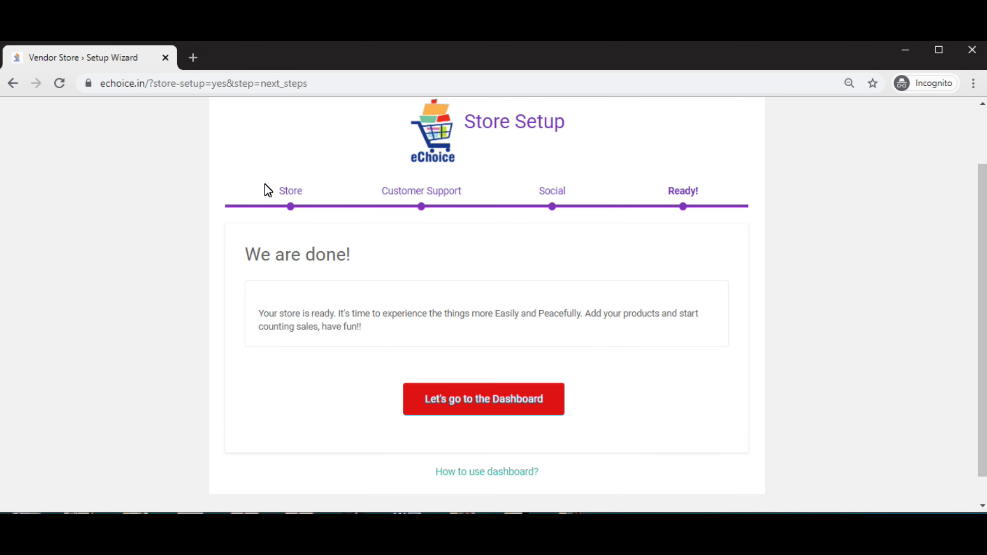
pyautogui.click(467, 402)
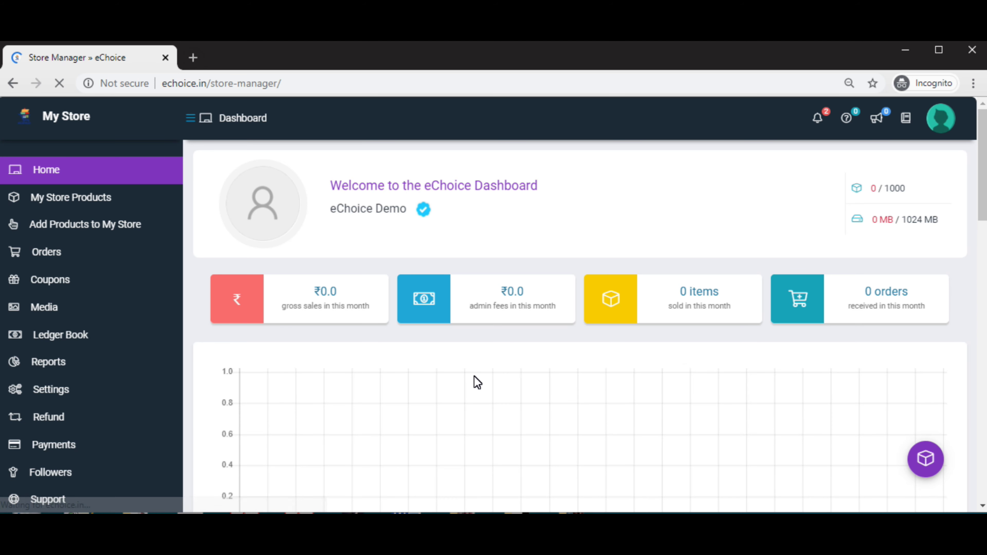
# Open My Store Products, which lists no products and 1000 remaining in the limit.
pyautogui.moveTo(422, 211)
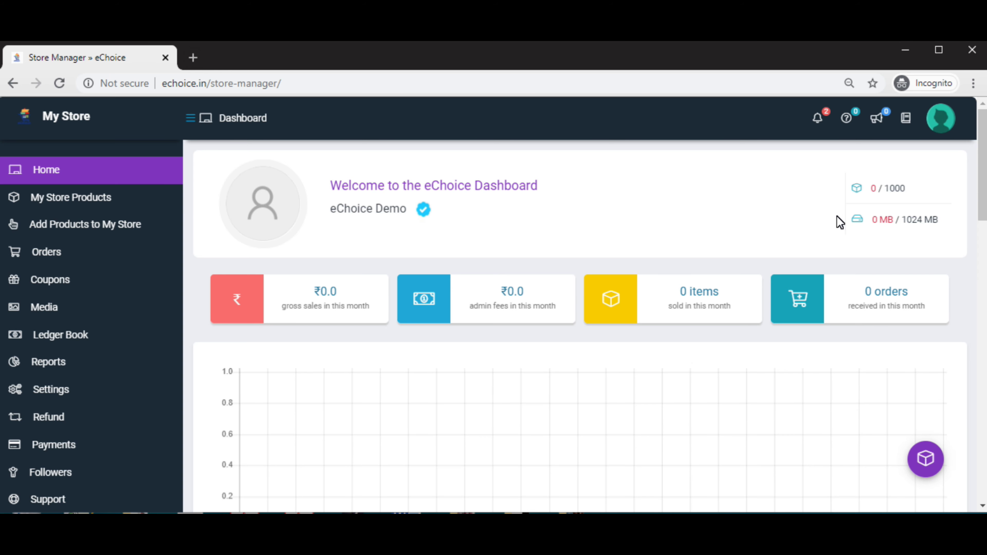
pyautogui.moveTo(113, 194)
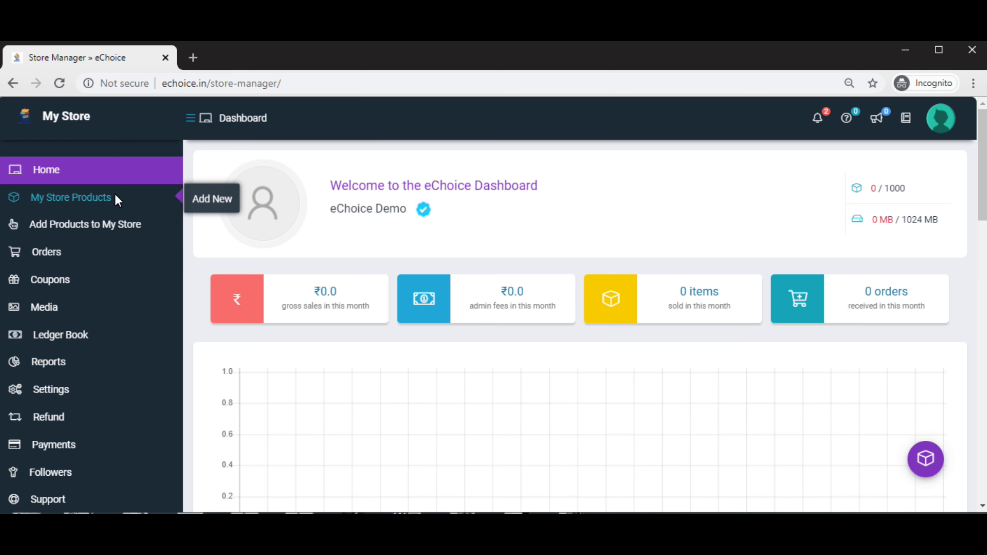
pyautogui.click(99, 195)
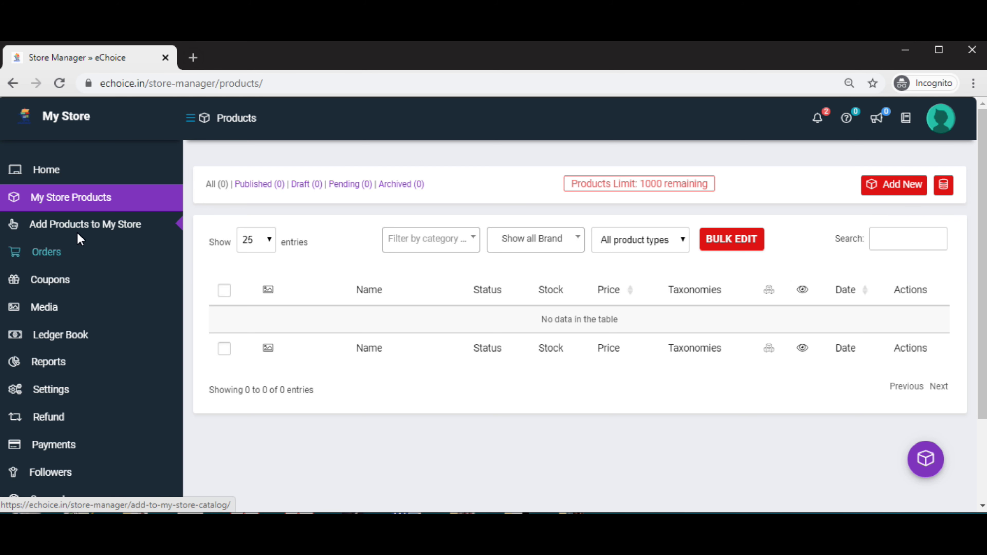
# Browse the Add to My Store catalog, including Holi Water Gun Pichkari Fish shape at ₹88.4.
pyautogui.click(81, 225)
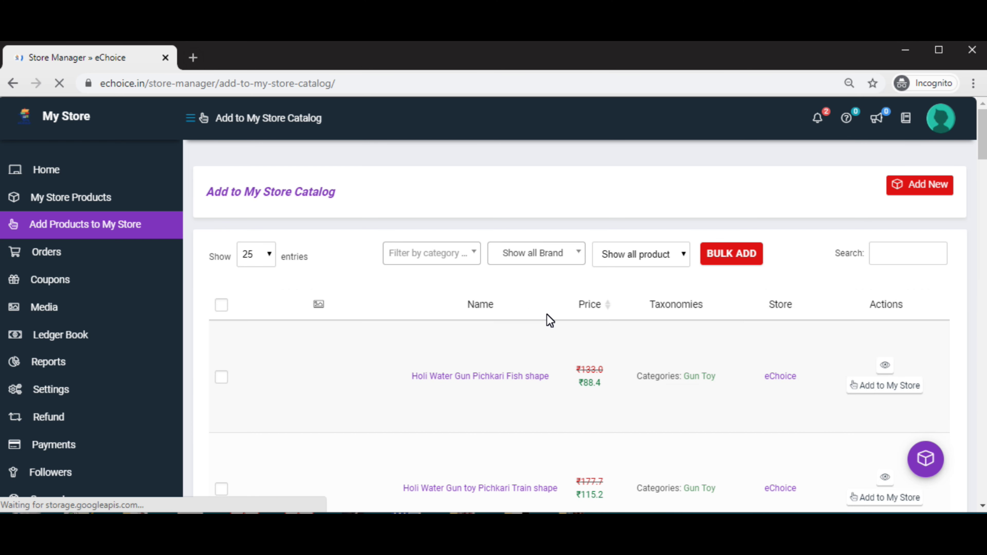
pyautogui.scroll(-5, 549, 318)
pyautogui.scroll(-1, 899, 363)
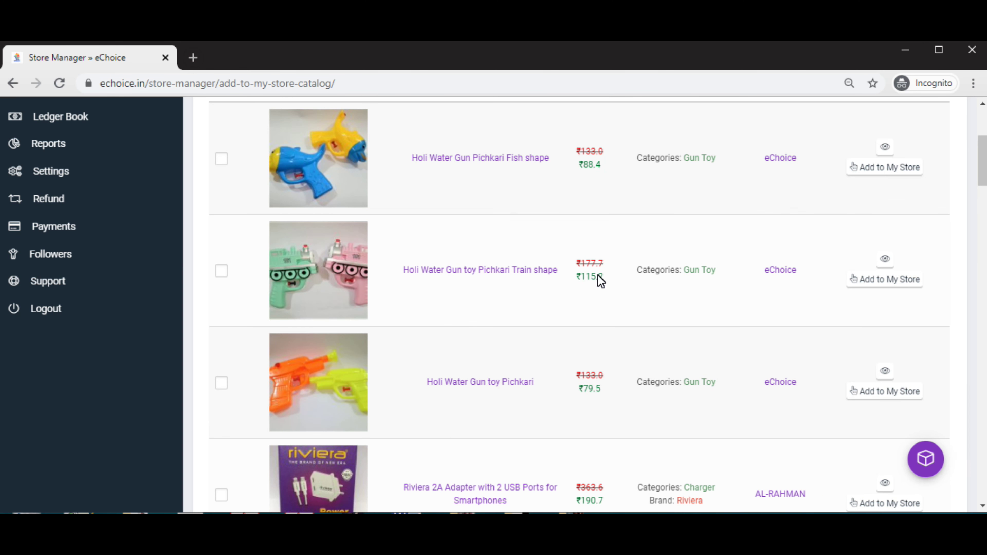
pyautogui.scroll(6, 597, 280)
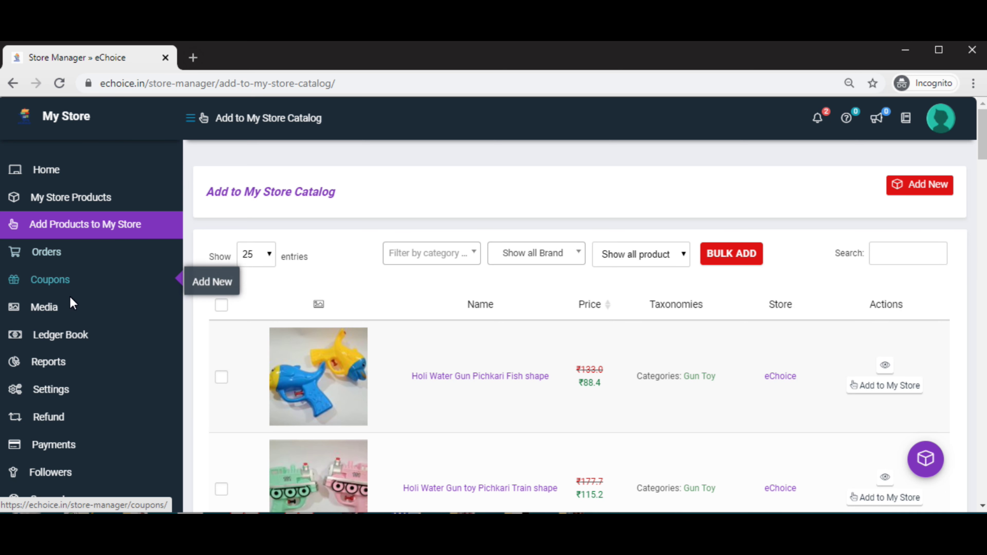
pyautogui.scroll(-4, 132, 278)
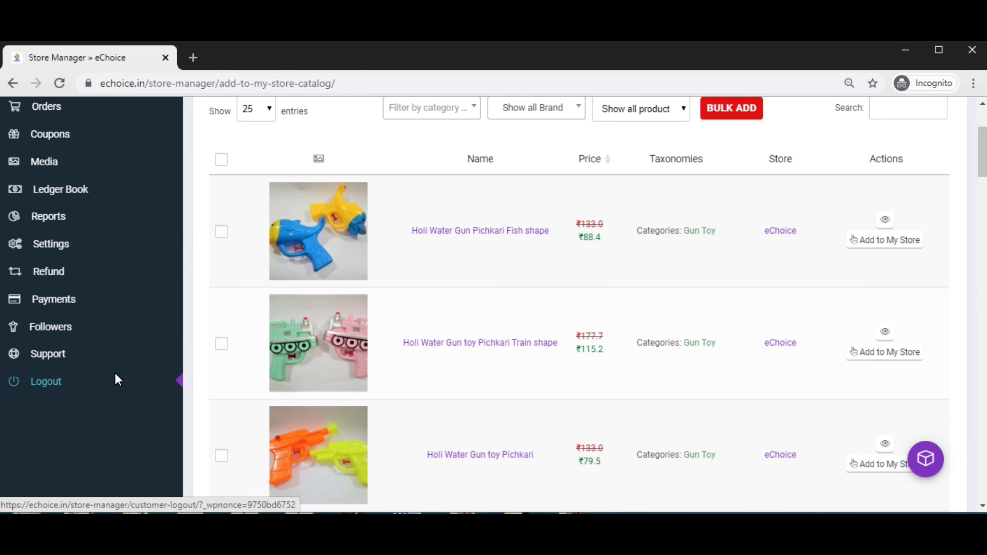
pyautogui.scroll(4, 115, 373)
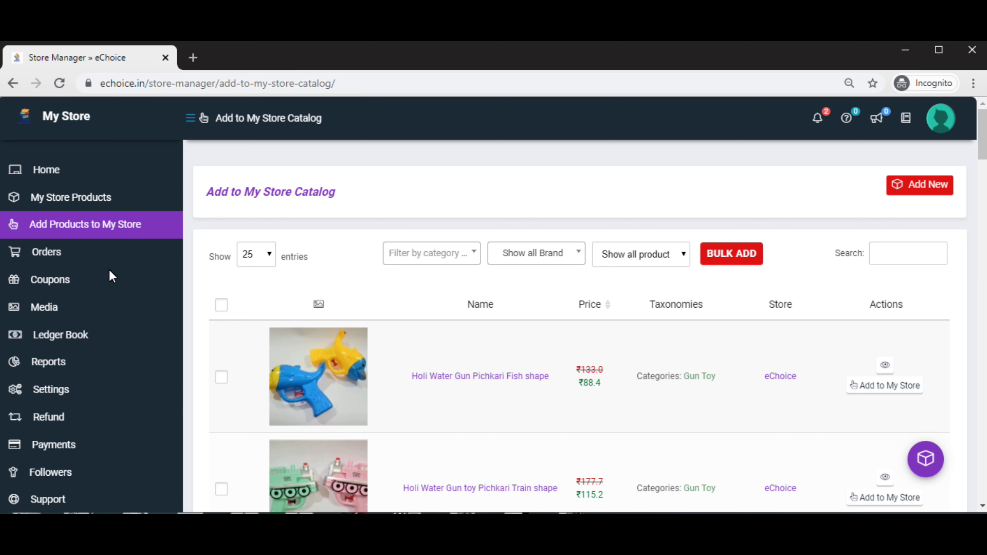
pyautogui.scroll(-4, 100, 321)
pyautogui.scroll(4, 66, 375)
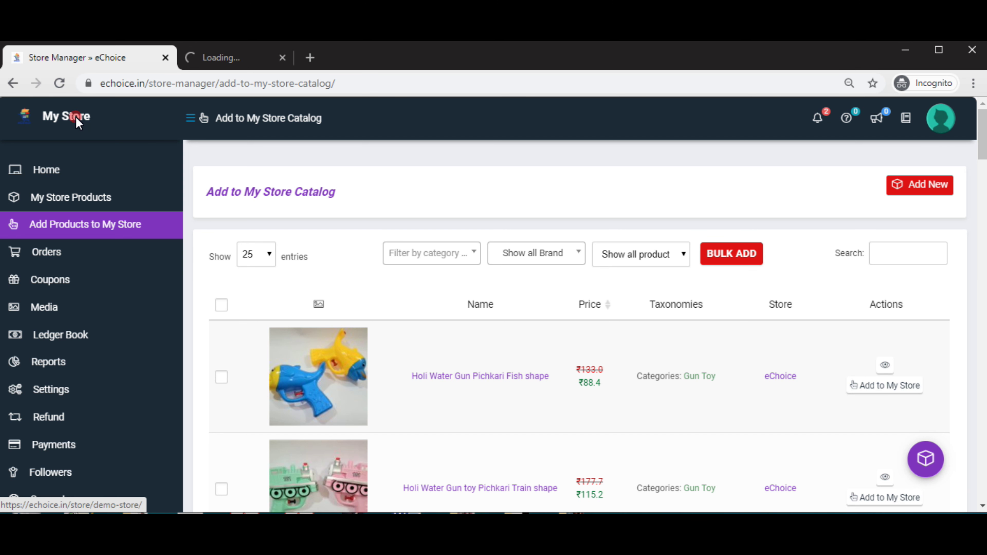
# Switch to the Demo Store tab and view its About section's placeholder description.
pyautogui.click(241, 59)
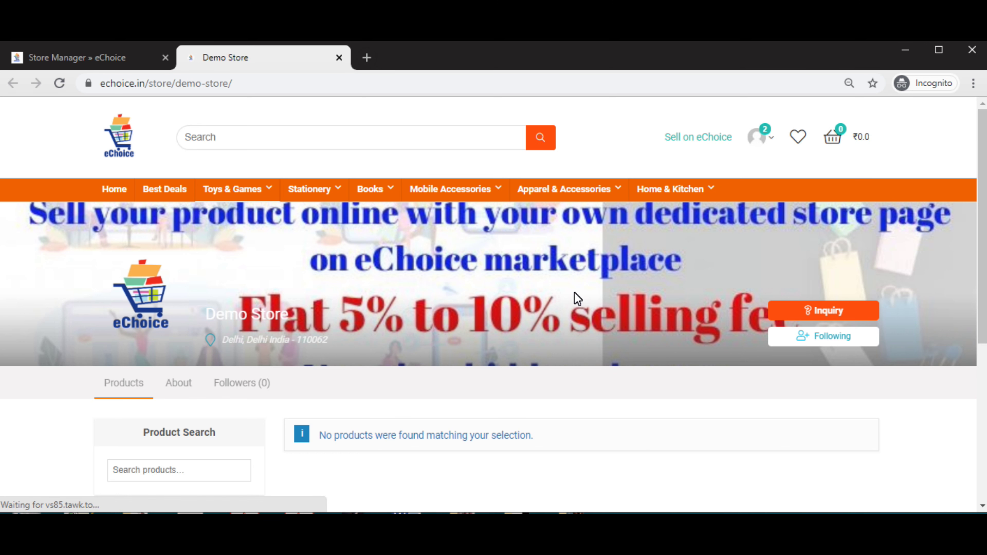
pyautogui.scroll(-3, 719, 249)
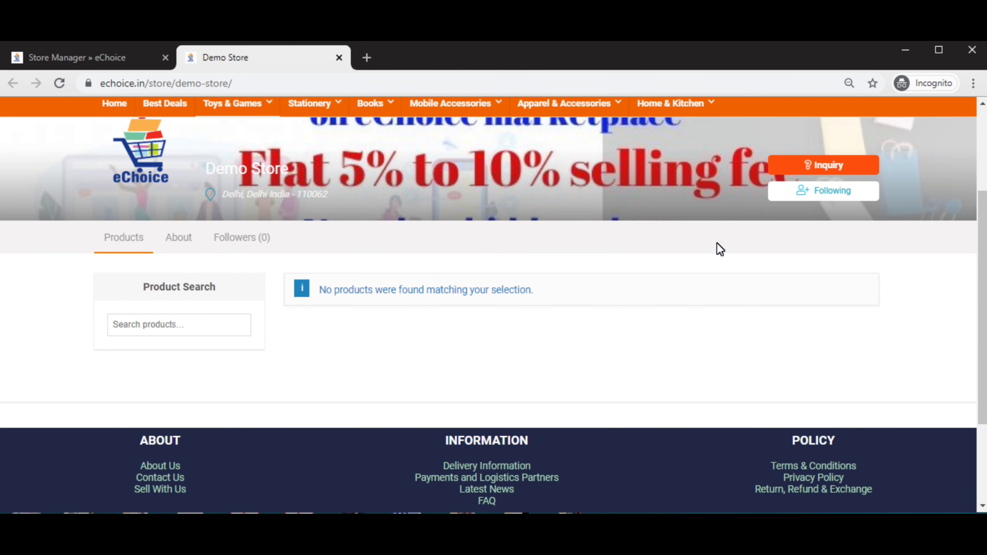
pyautogui.click(189, 249)
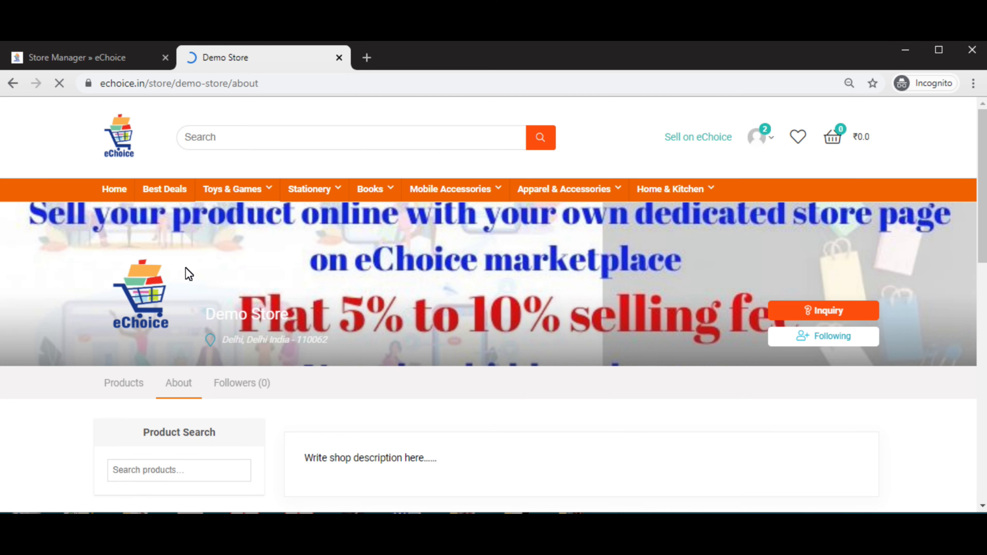
pyautogui.scroll(-2, 342, 386)
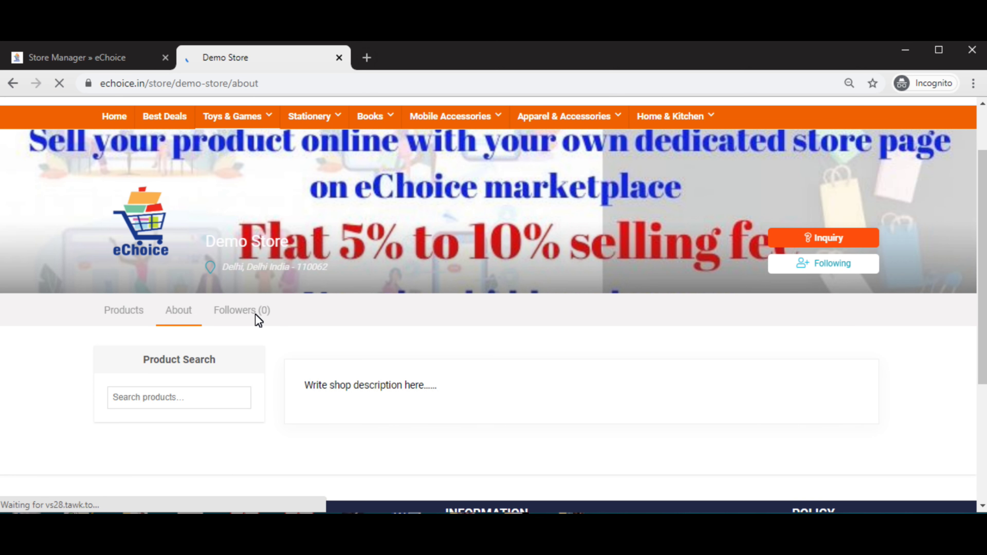
pyautogui.scroll(2, 730, 362)
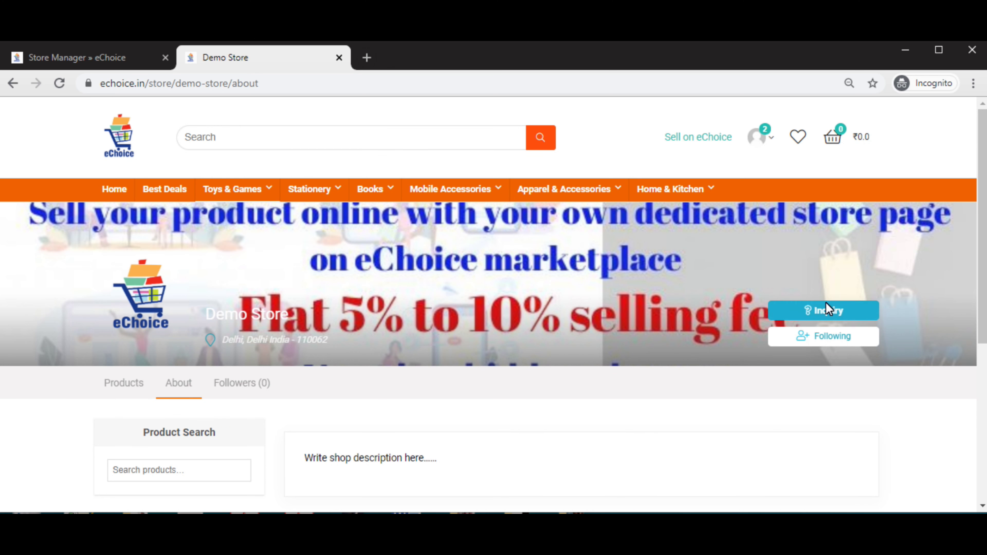
# Open the Inquiry 'Ask a Question' popup and close it without sending.
pyautogui.click(813, 312)
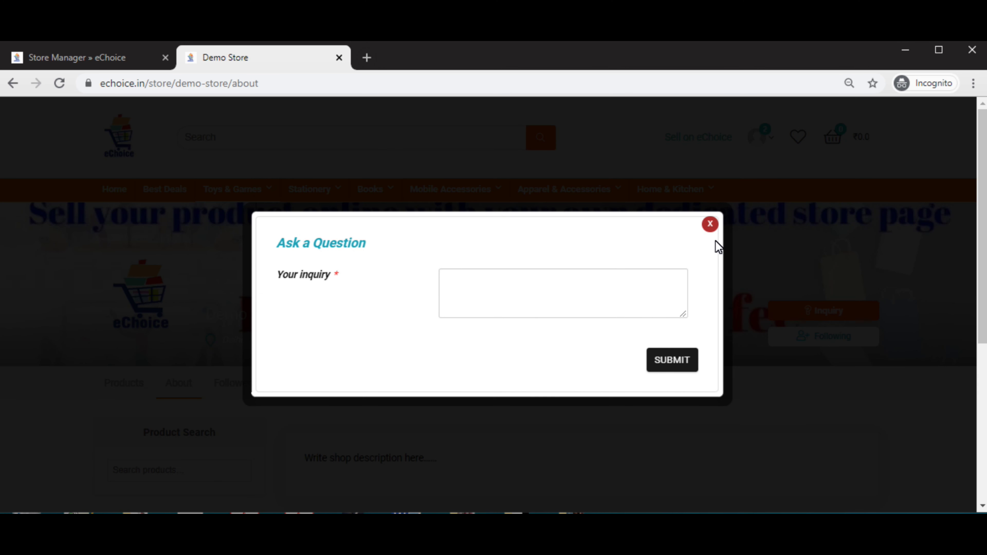
pyautogui.click(711, 226)
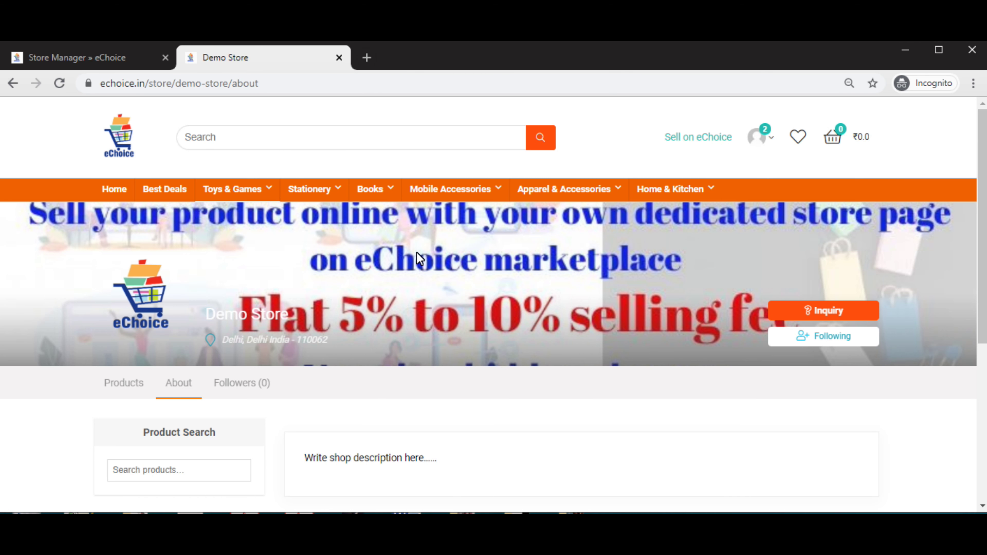
pyautogui.scroll(-4, 417, 253)
pyautogui.scroll(4, 417, 253)
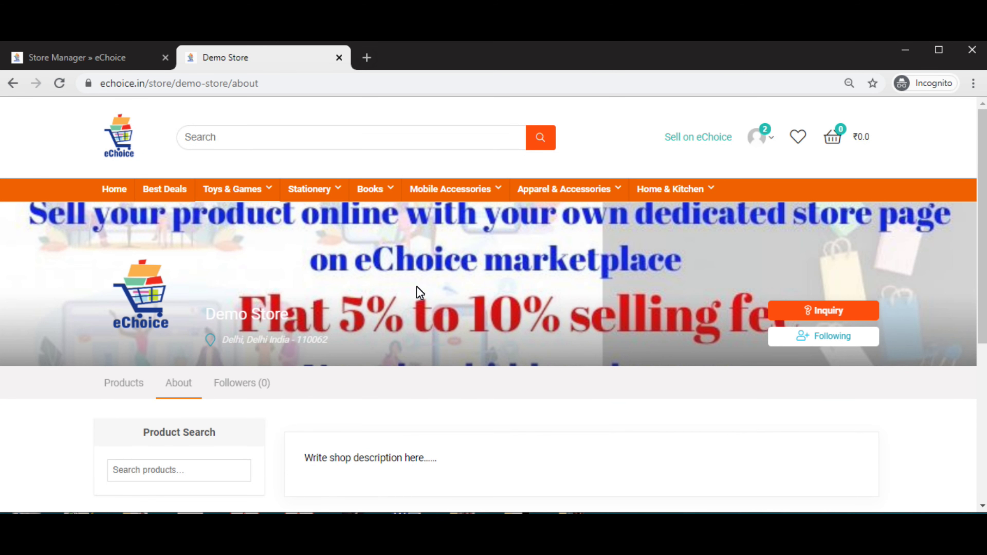